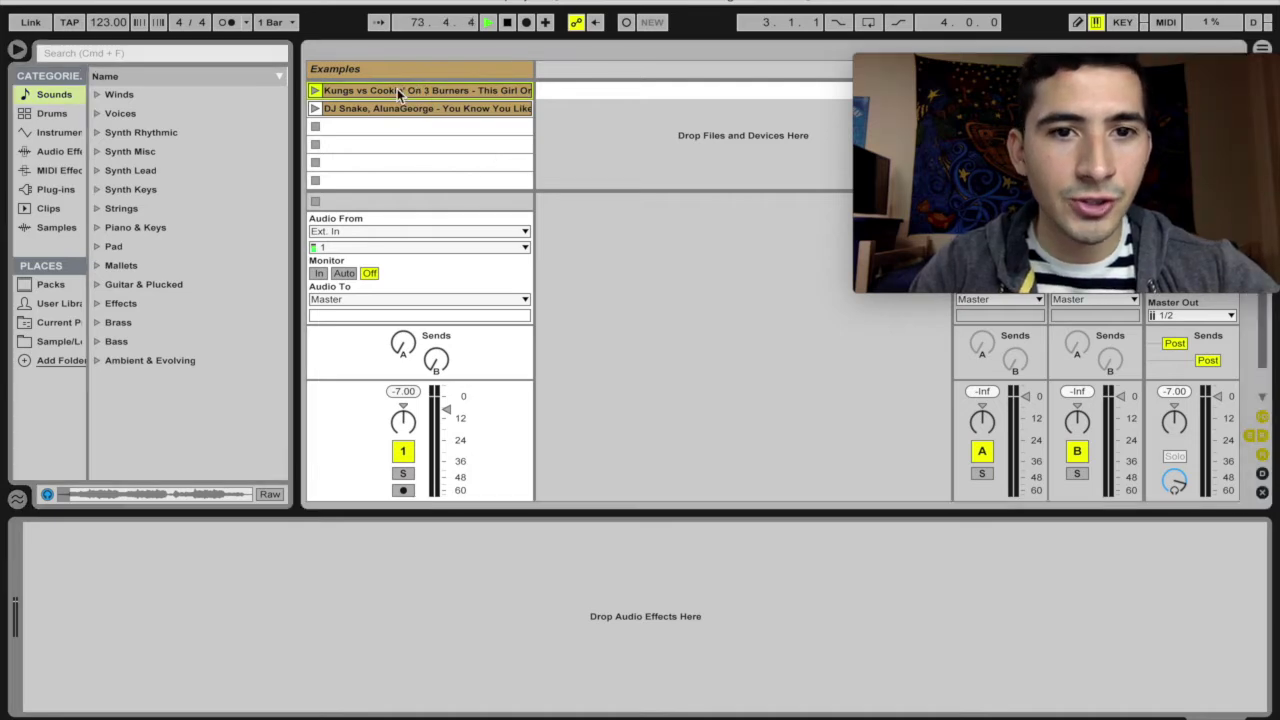
- Play the Kungs "This Girl" and DJ Snake "You Know You Like" example clips to hear their chopped vocals
left_click(316, 90)
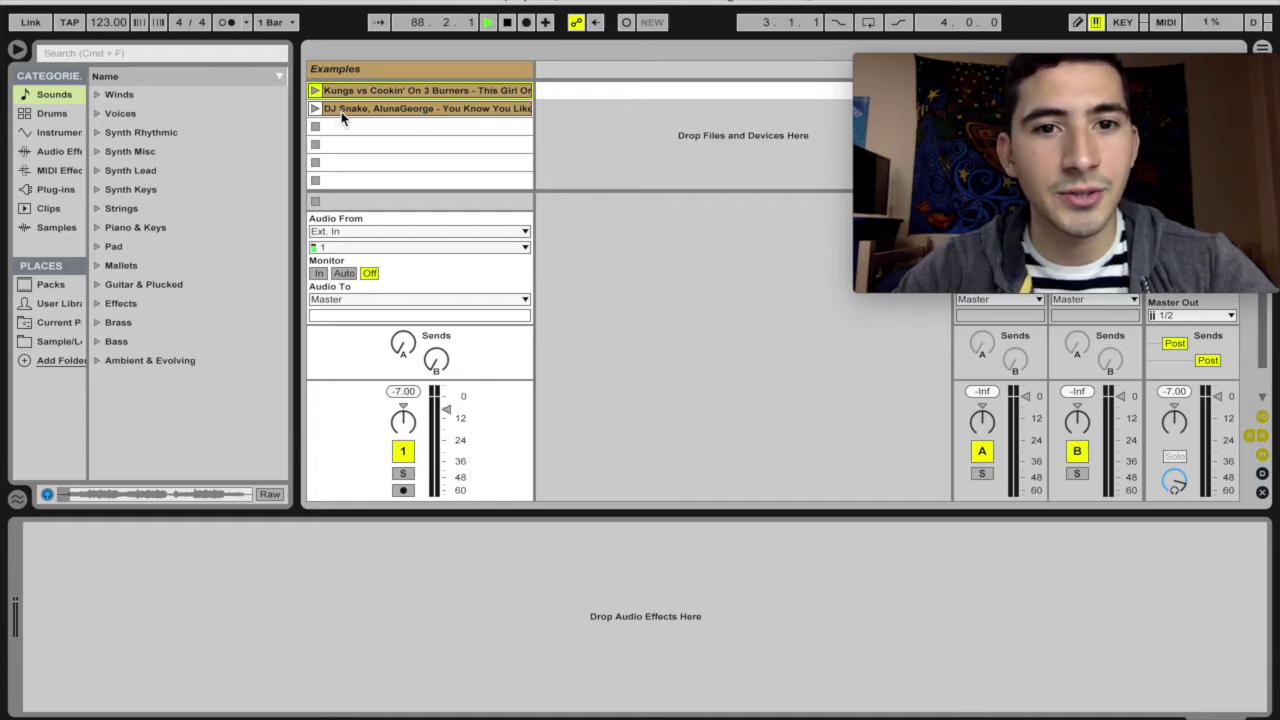
left_click(315, 108)
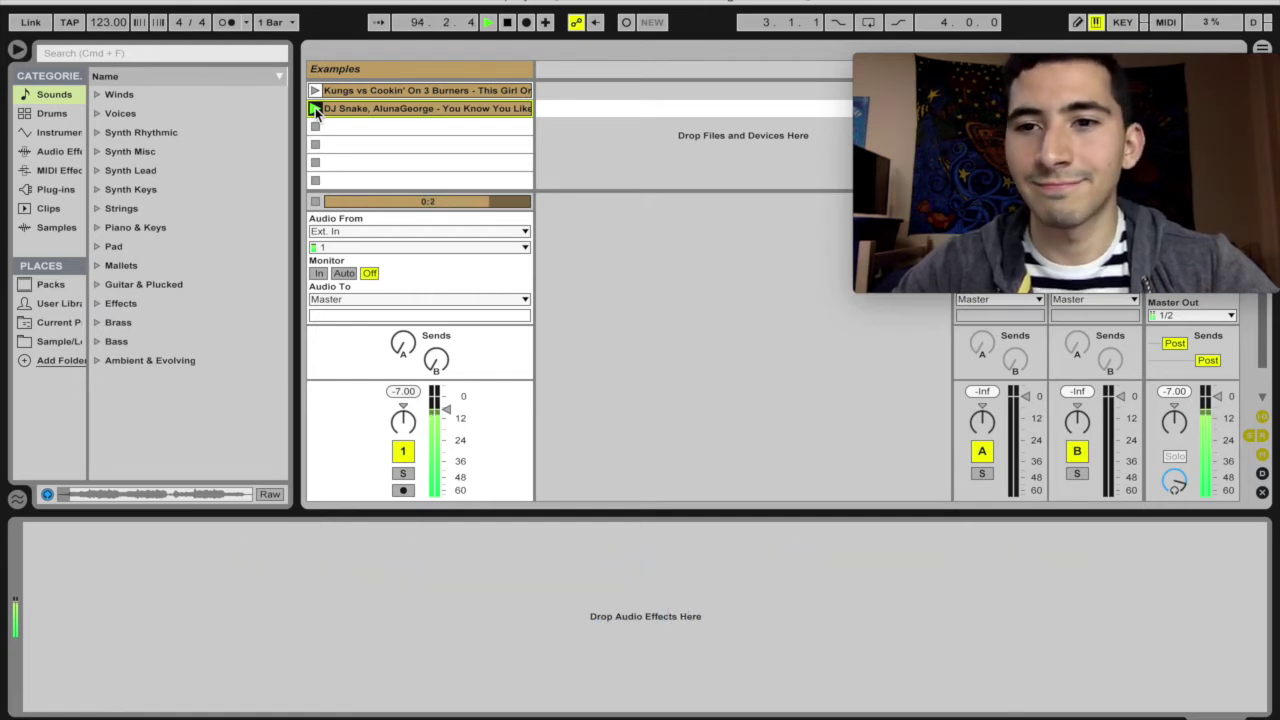
left_click(315, 108)
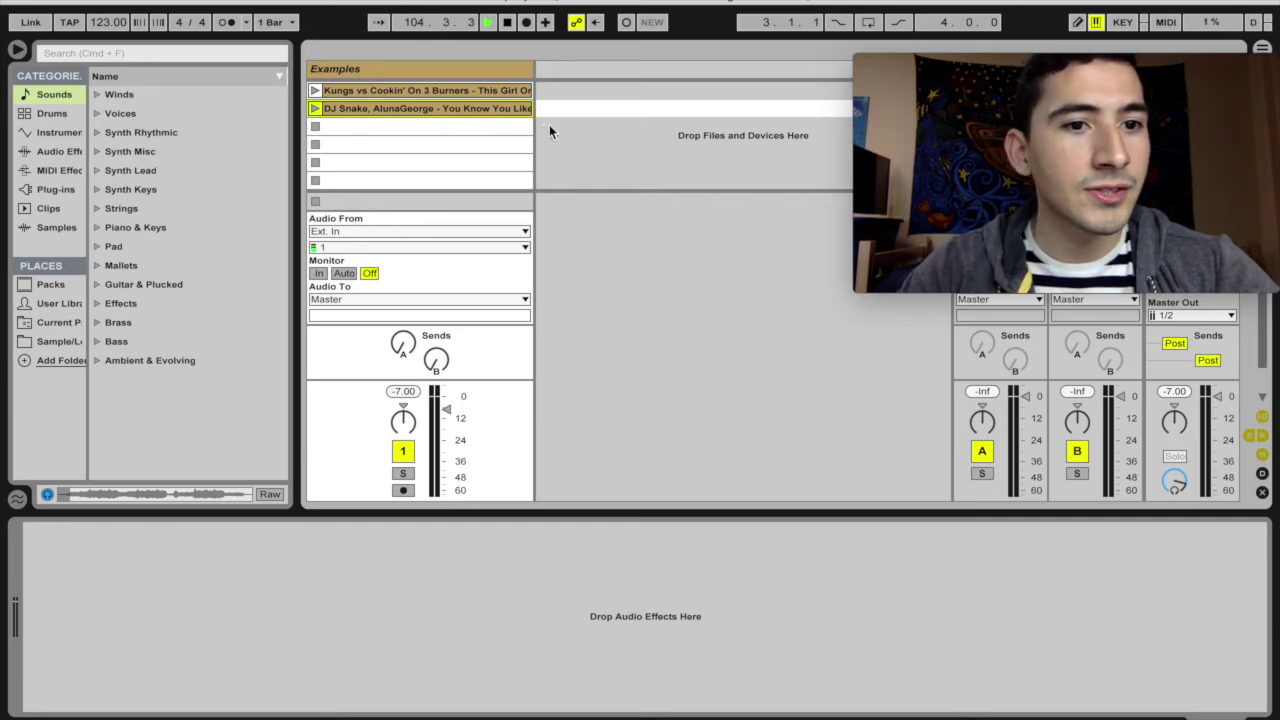
- Add a Simpler instrument on a new MIDI track beside the Examples track
left_click(72, 137)
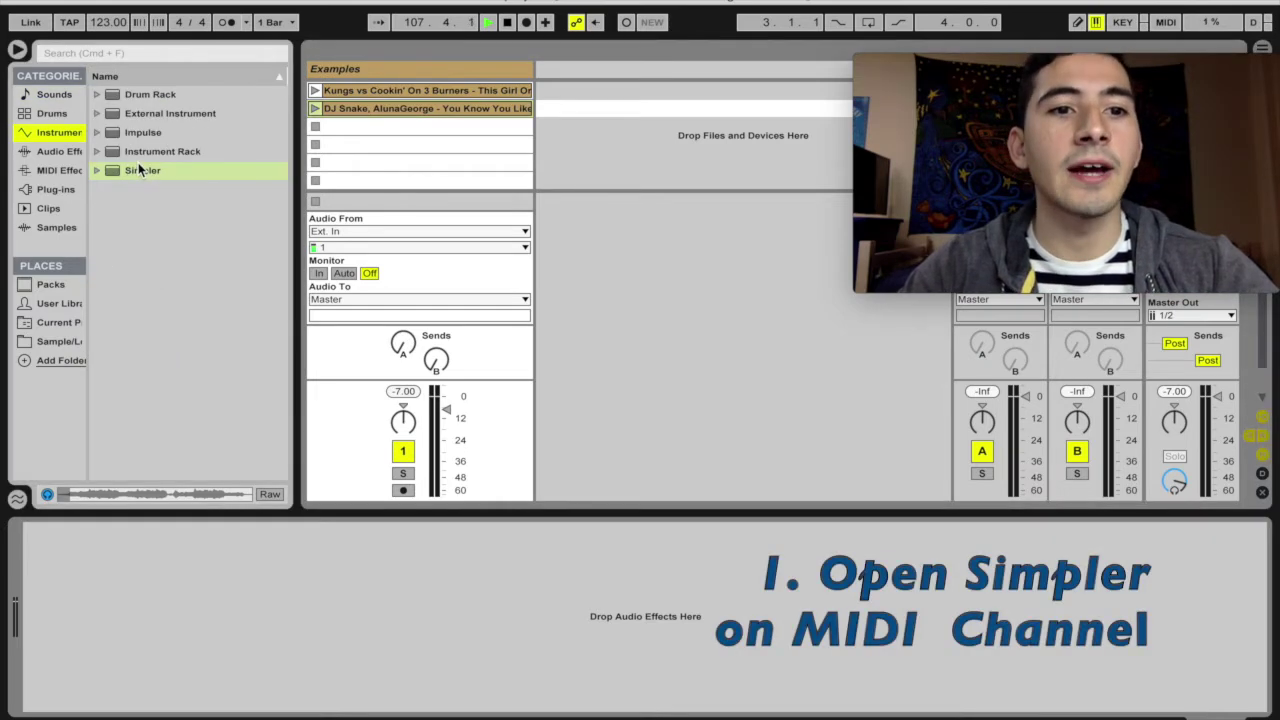
left_click(140, 170)
left_click_drag(130, 168, 573, 101)
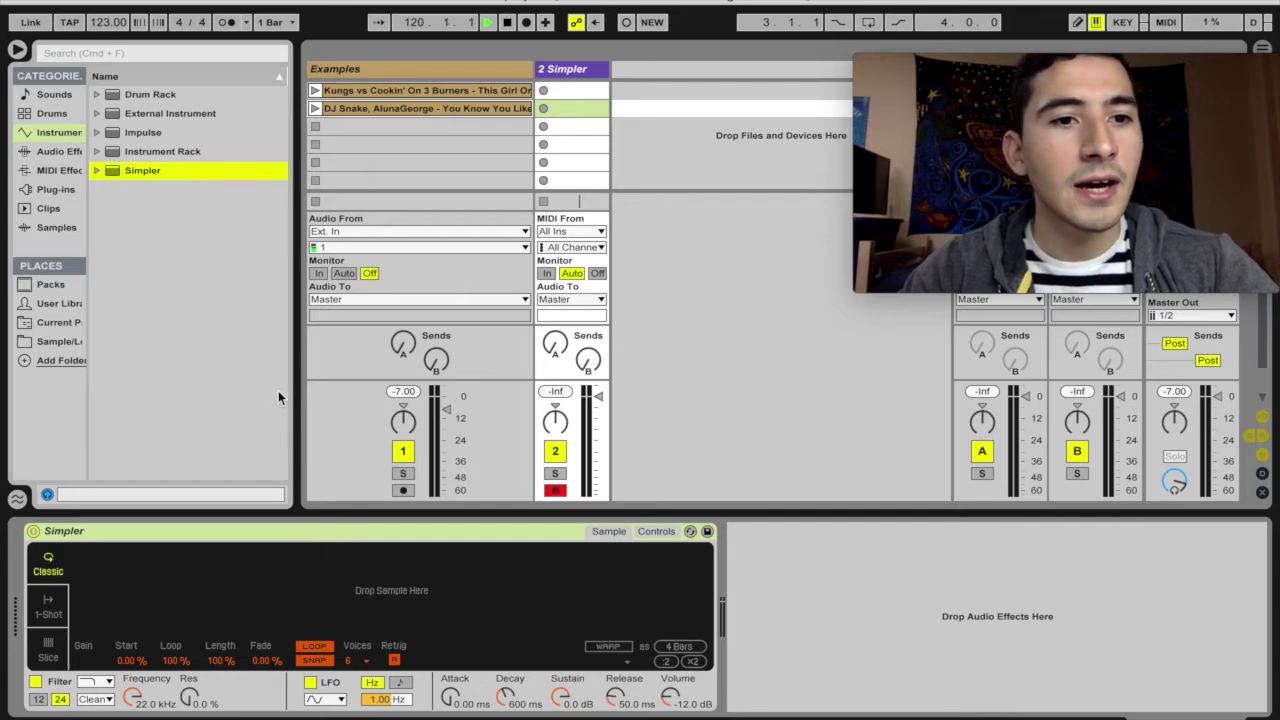
- Load the Sia - Cheap Thrills (Official Studio Acapella) sample into Simpler and switch it to Slice mode
left_click(72, 342)
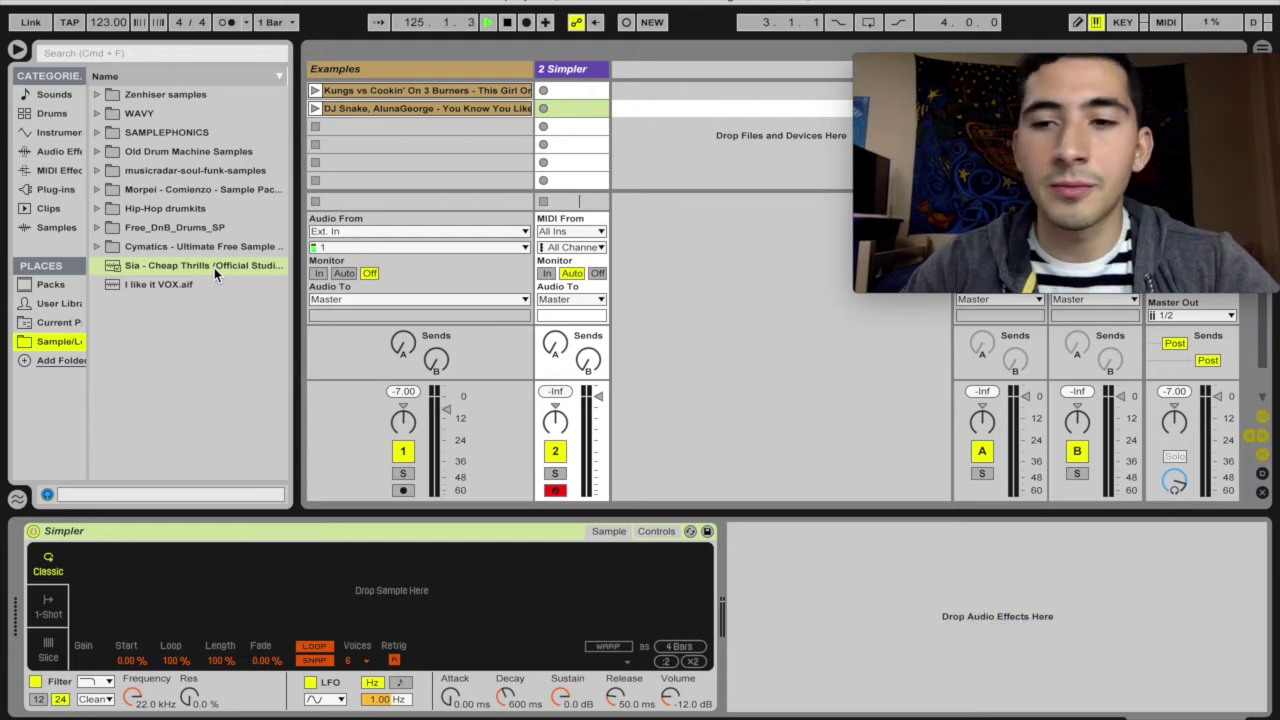
left_click_drag(214, 267, 225, 593)
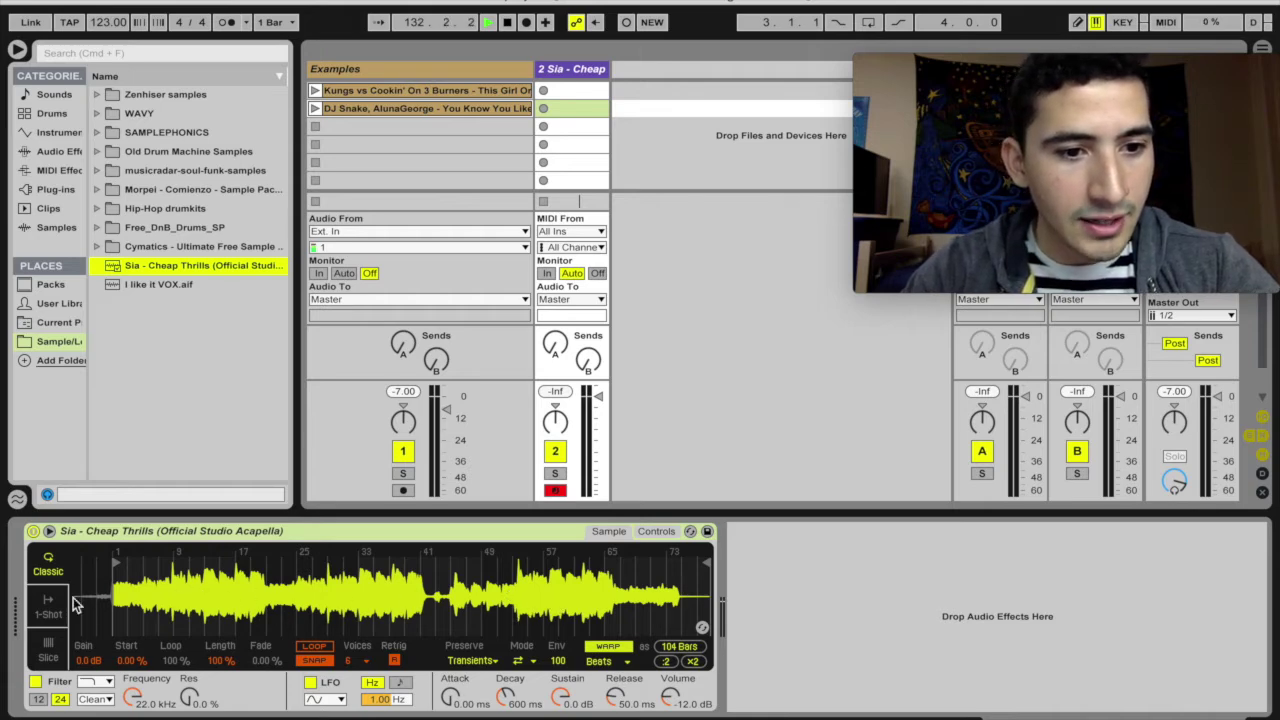
left_click(48, 650)
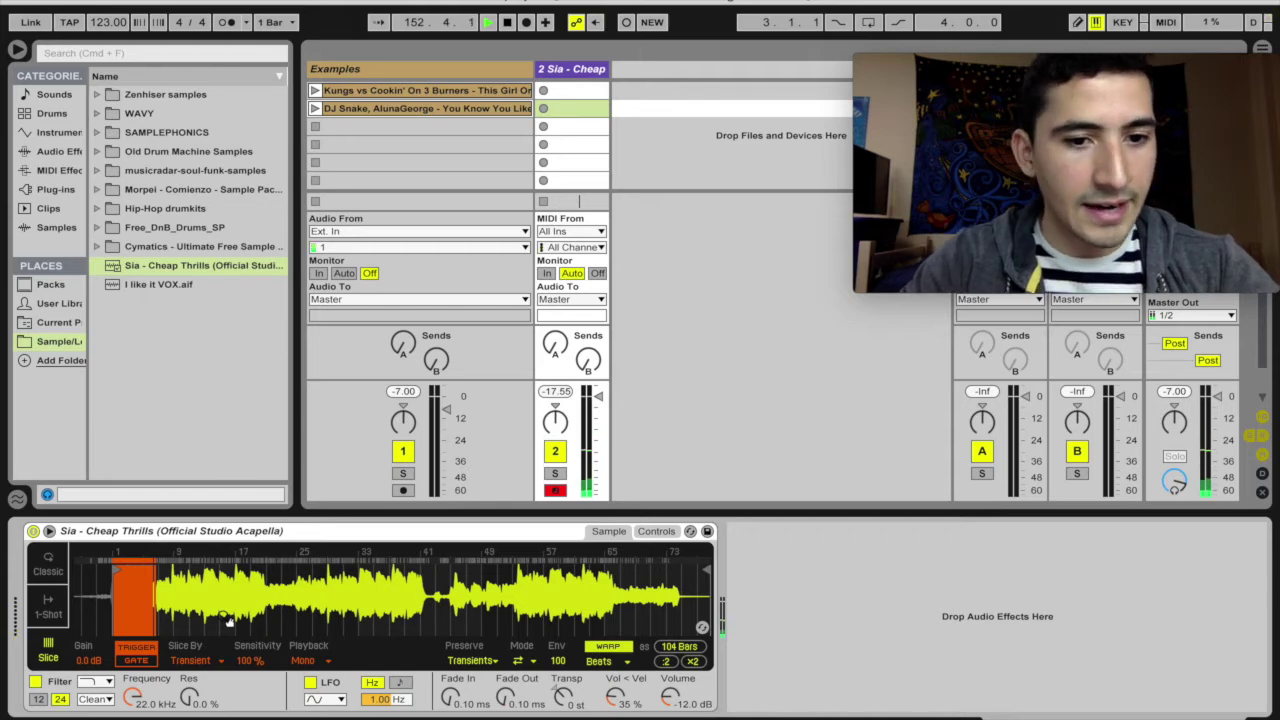
- Expand Simpler into its enlarged waveform view and switch off its Filter and LFO
left_click(49, 533)
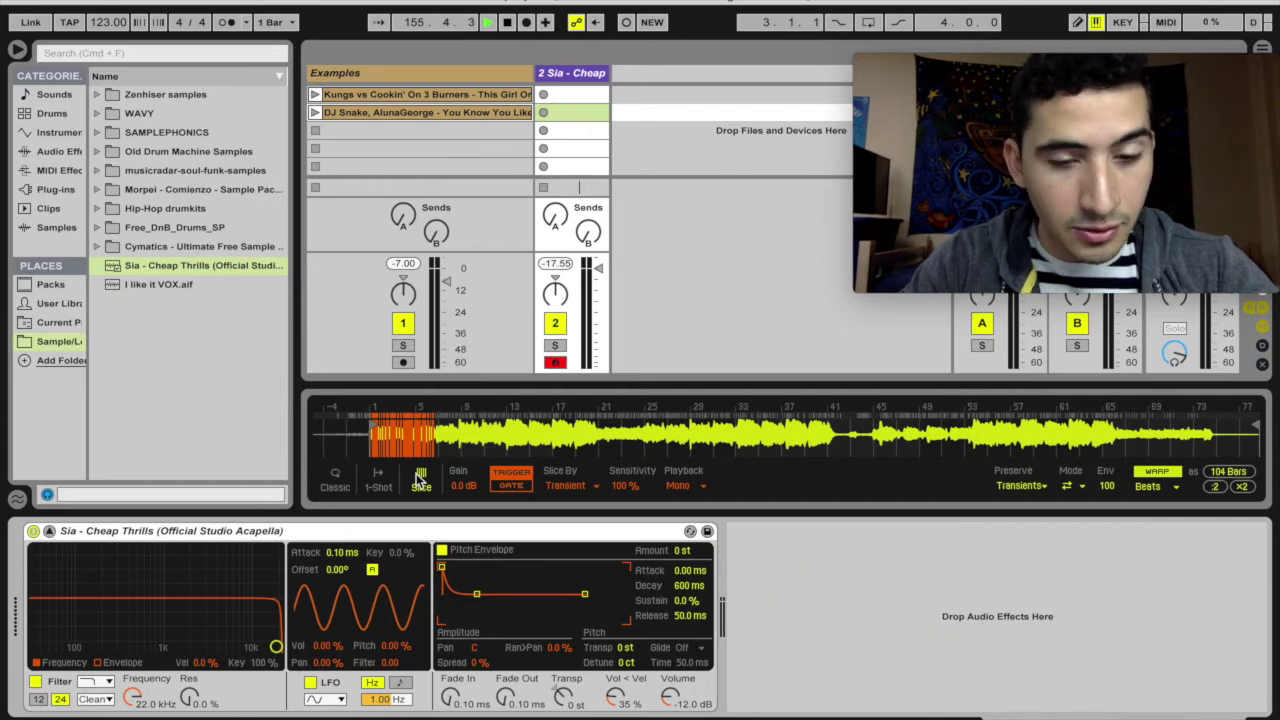
left_click_drag(518, 384, 520, 332)
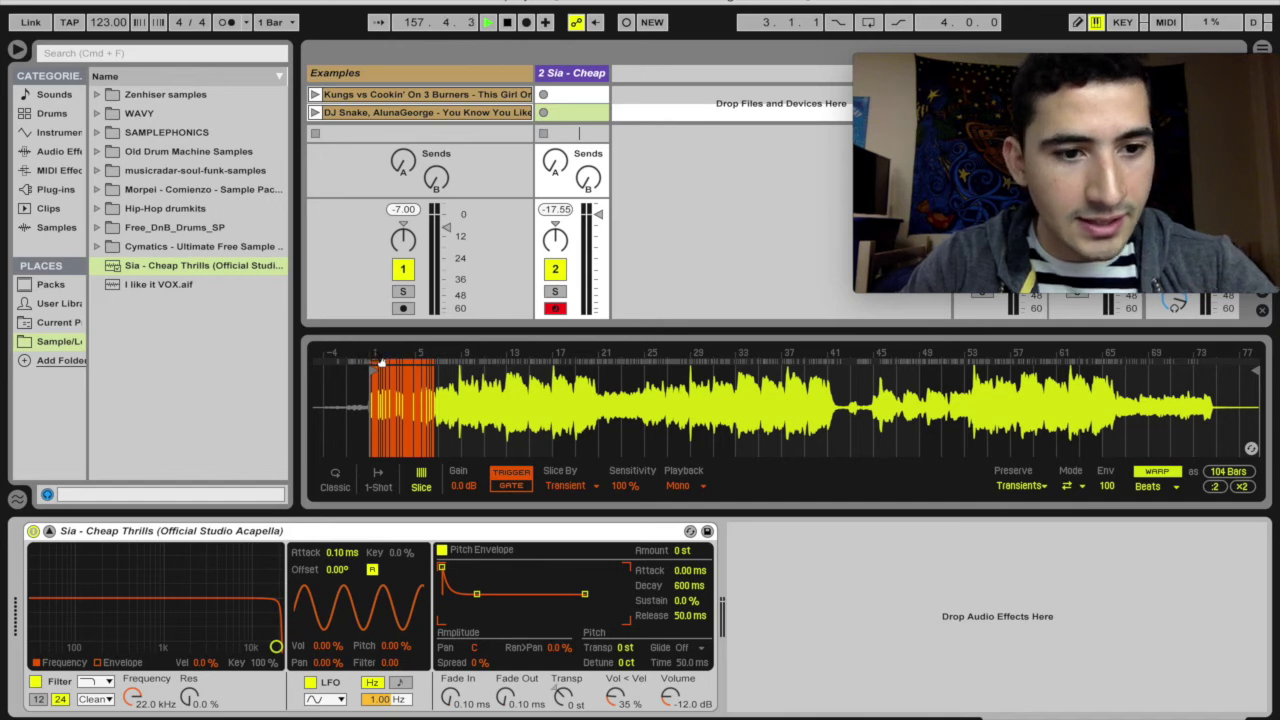
left_click(35, 681)
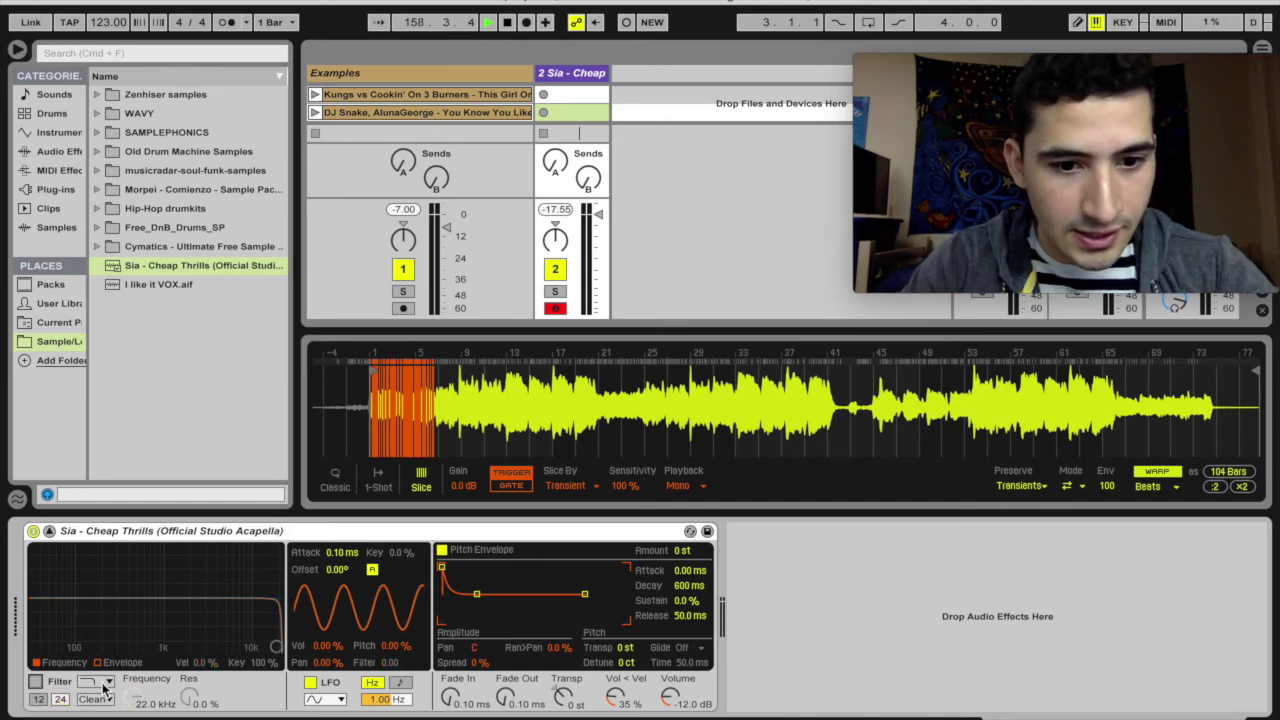
left_click(310, 682)
- Audition the transient slices in the first bars of the acapella by playing them as notes
scroll(401, 357, "up", 4)
scroll(397, 356, "up", 6)
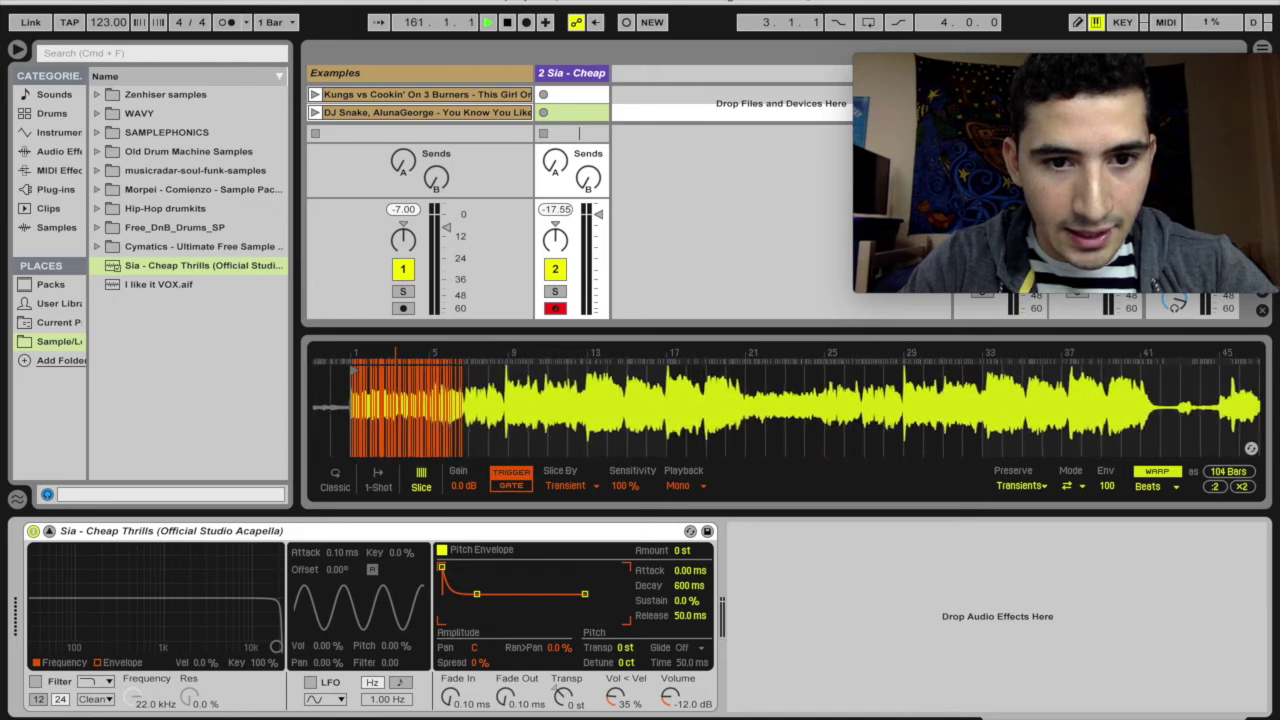
scroll(400, 356, "up", 2)
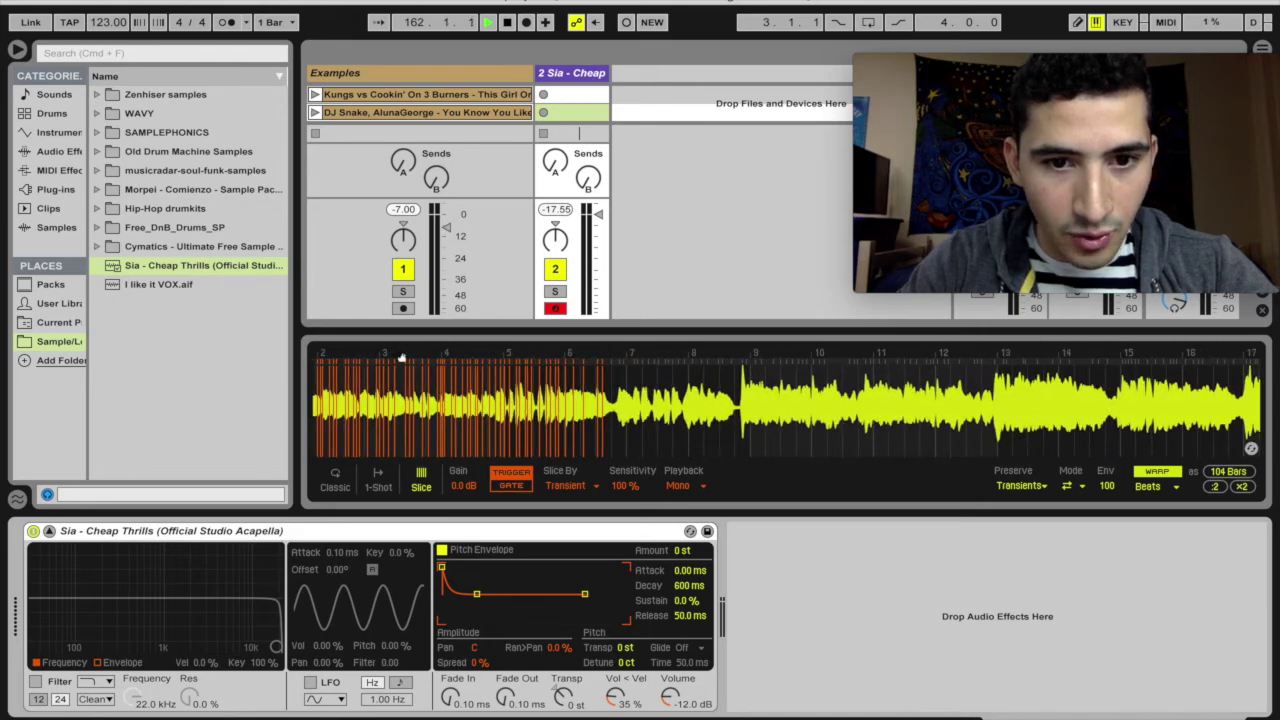
scroll(432, 343, "left", 3)
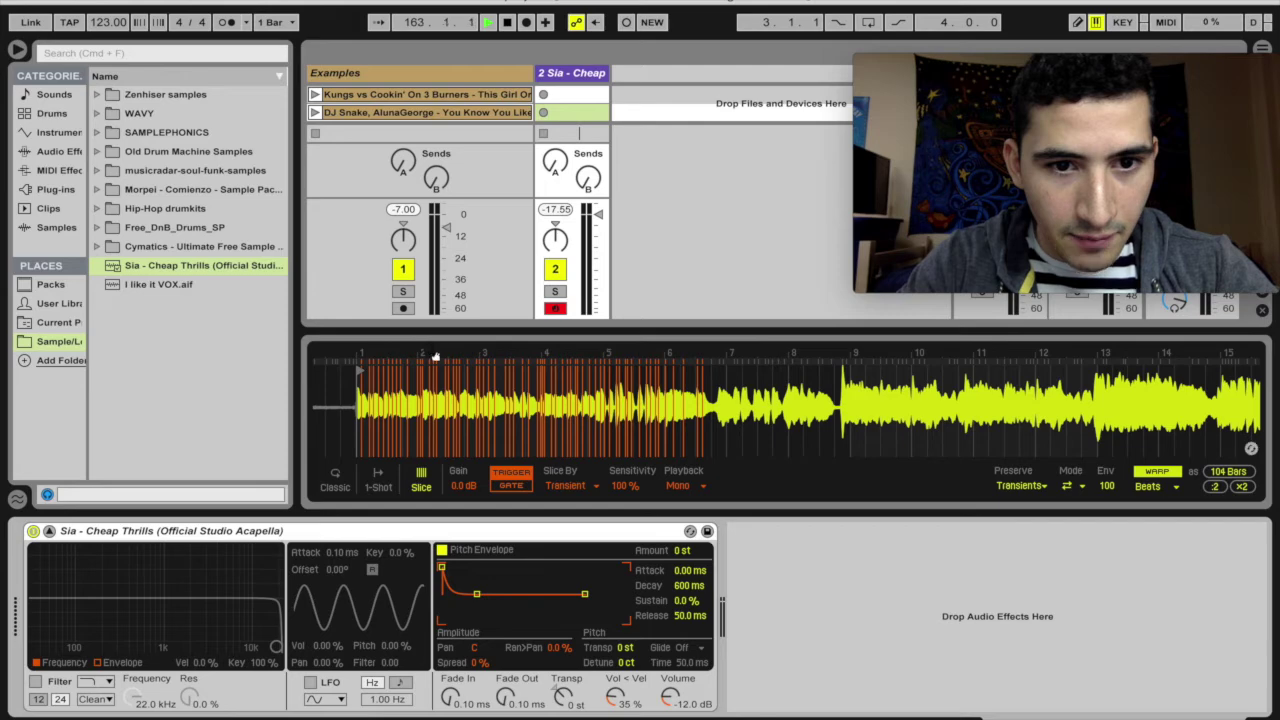
scroll(438, 372, "up", 3)
scroll(492, 455, "up", 3)
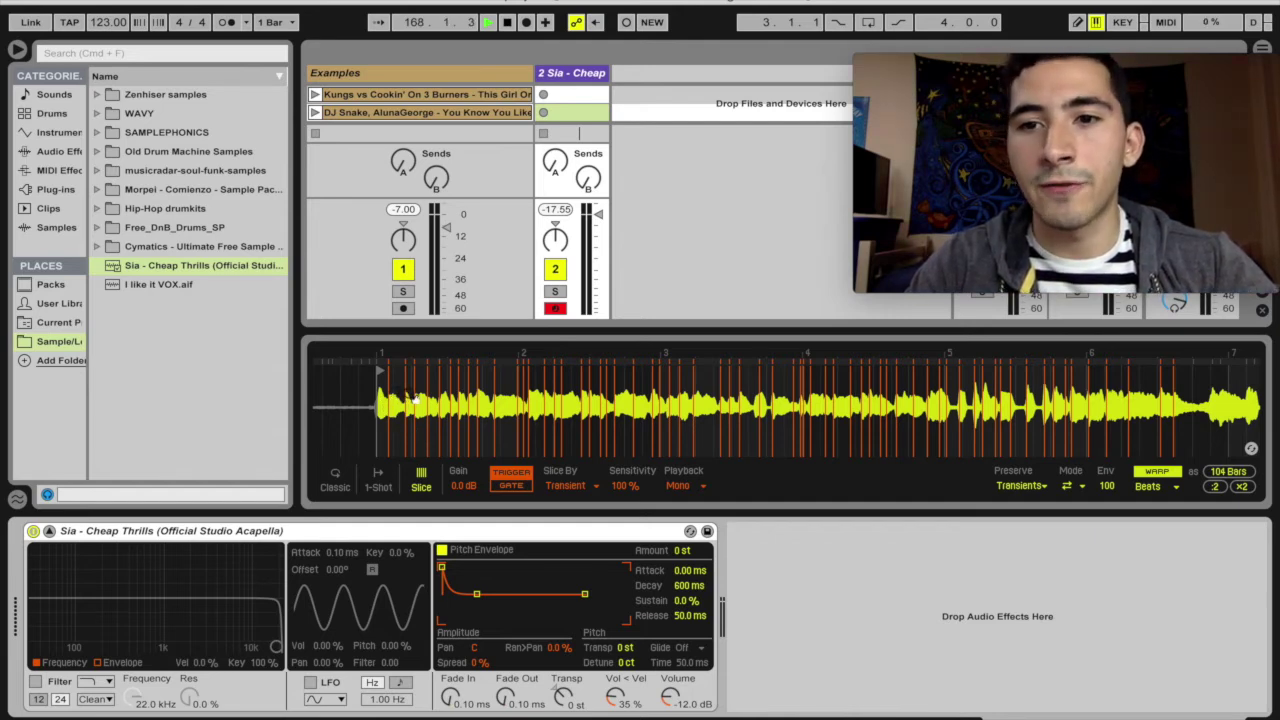
key("a")
key("a")
key("a")
key("a")
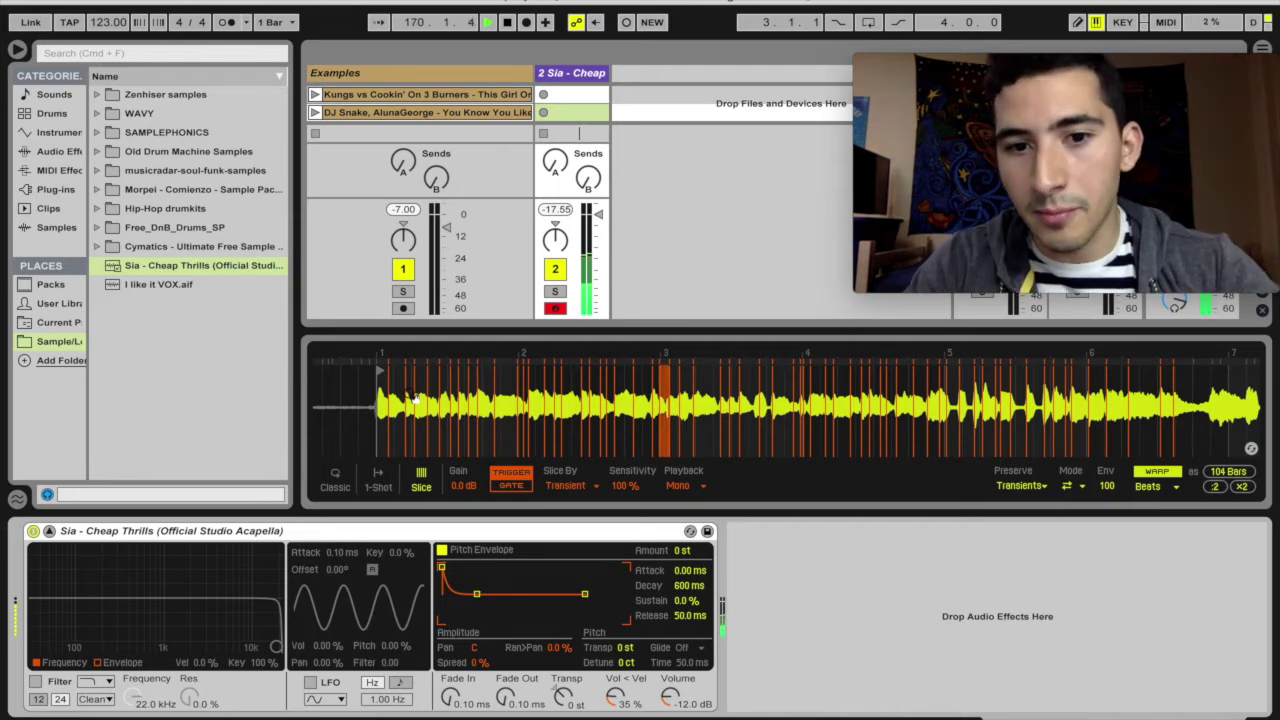
key("f")
key("f")
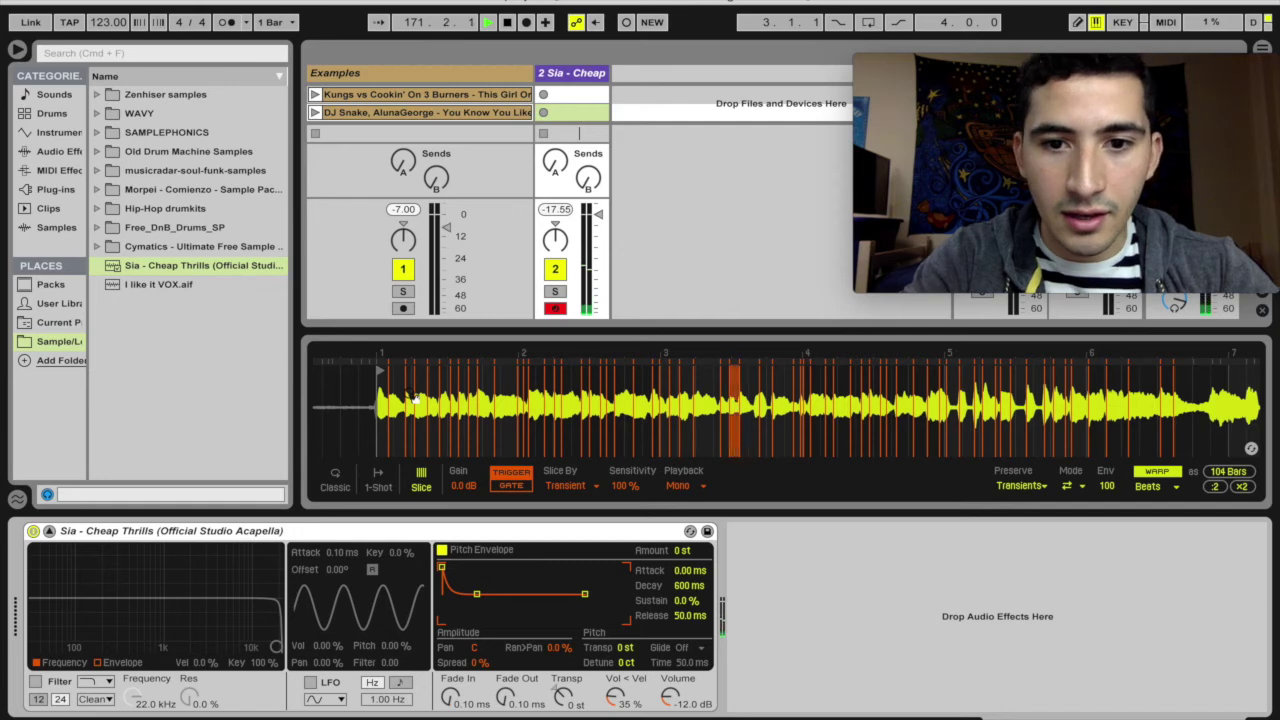
key("g")
key("g")
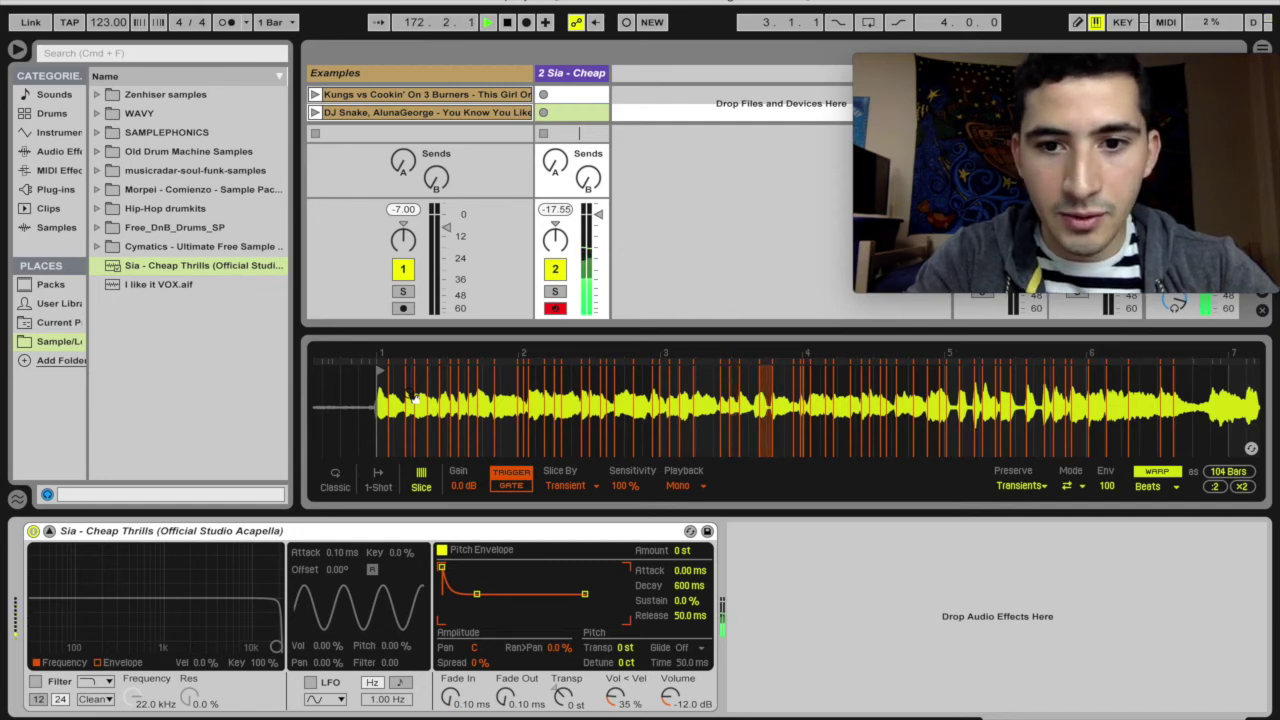
key("j")
key("g")
key("d")
key("f")
key("g")
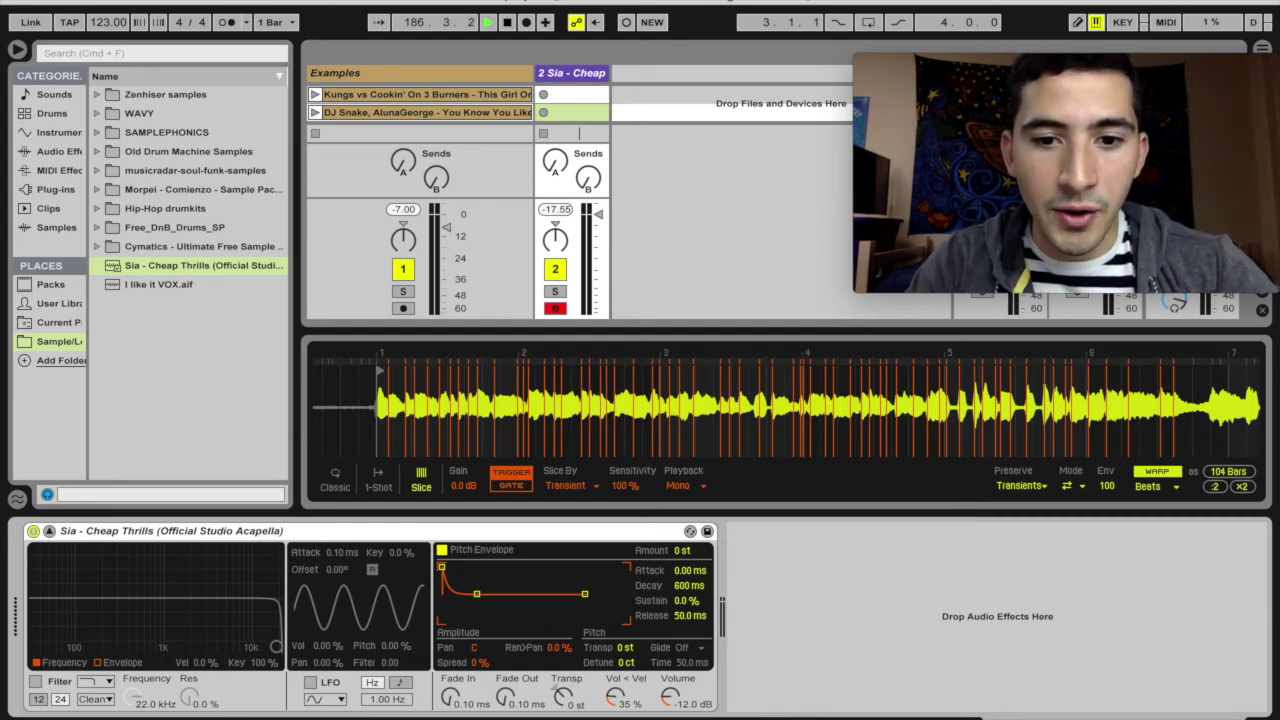
- Lower the slicing Sensitivity to 80 % to get fewer, longer vocal chops
left_click(626, 486)
left_click_drag(626, 486, 626, 504)
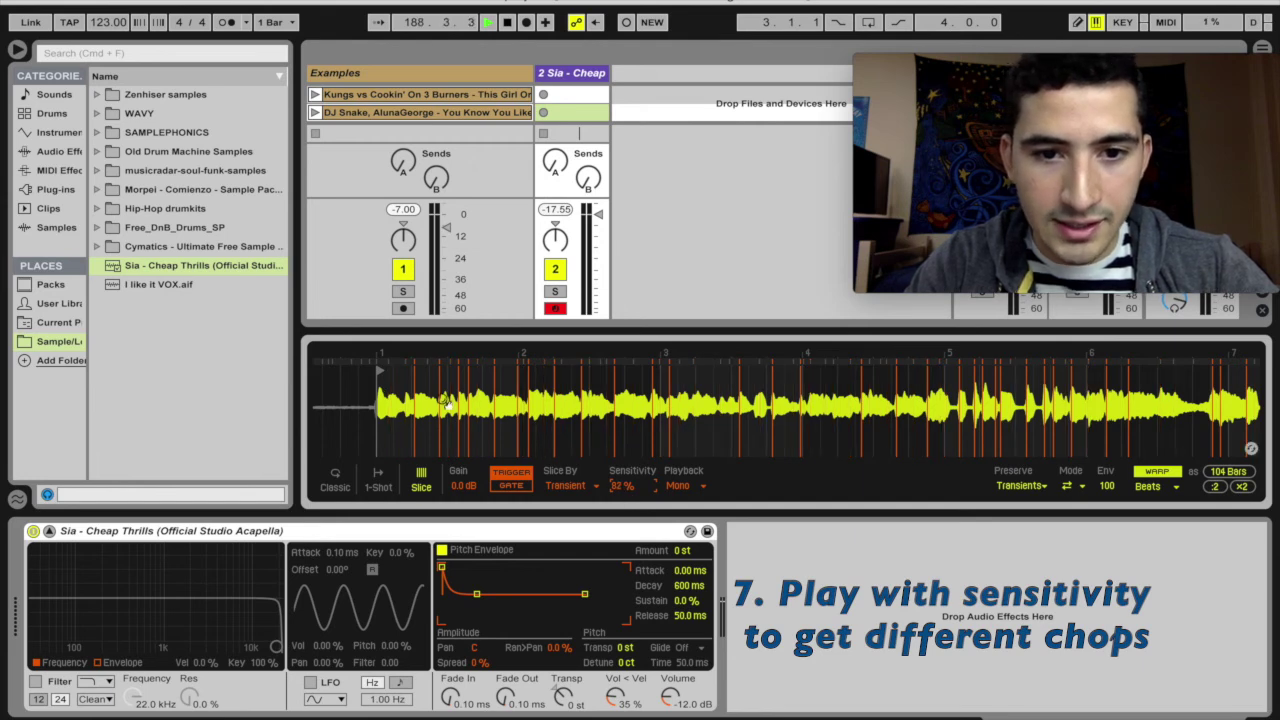
left_click_drag(638, 484, 638, 486)
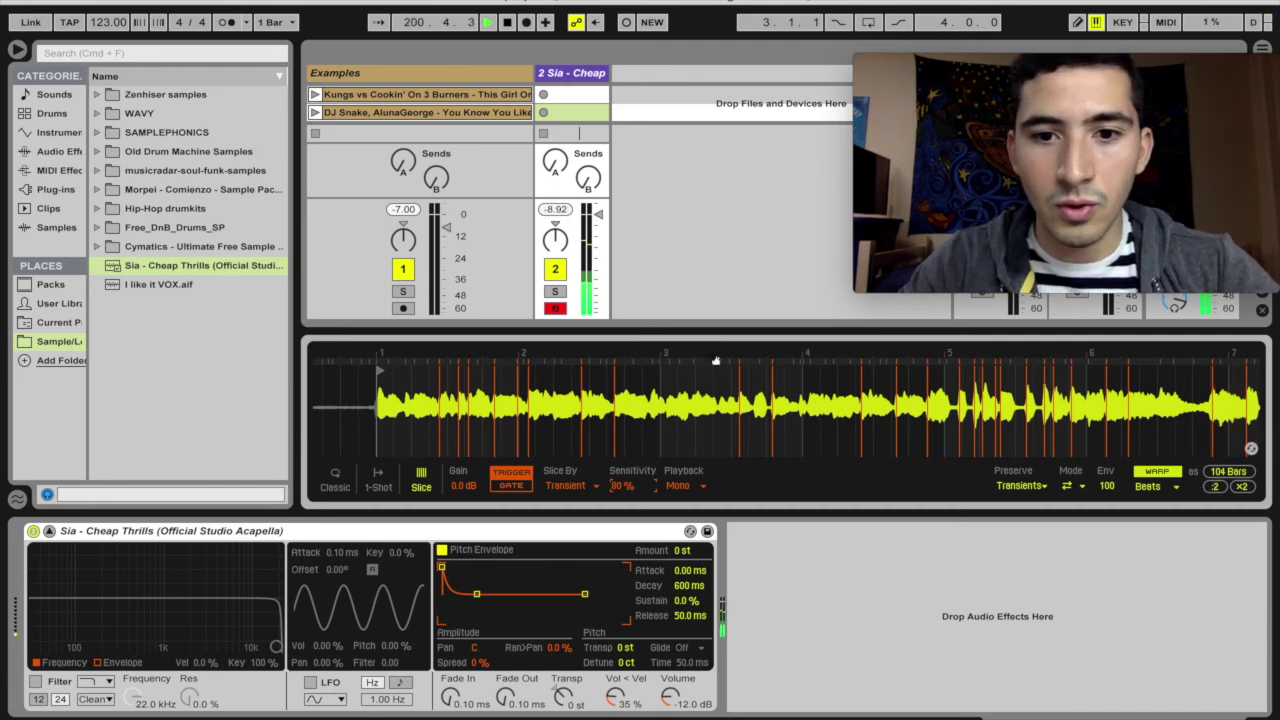
- Examine and audition the re-sliced acapella across roughly its first nine bars
left_click_drag(697, 354, 697, 317)
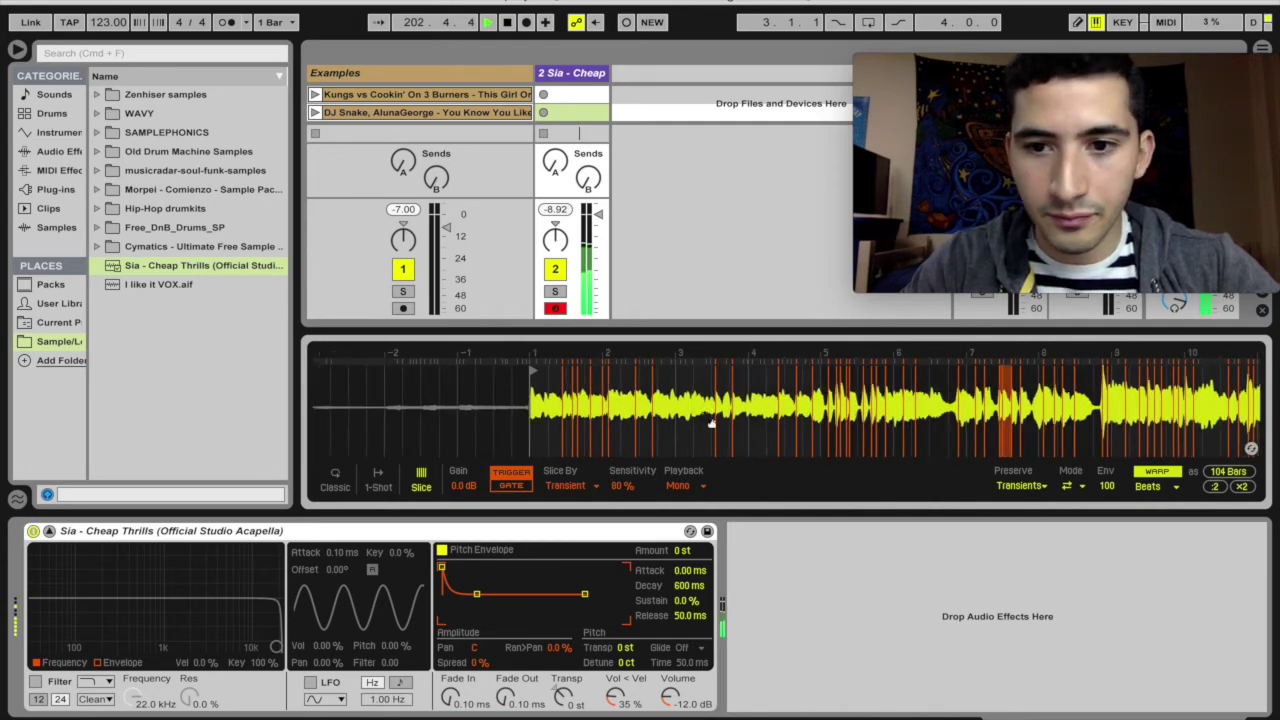
left_click_drag(688, 356, 609, 405)
scroll(609, 405, "right", 2)
scroll(609, 405, "left", 5)
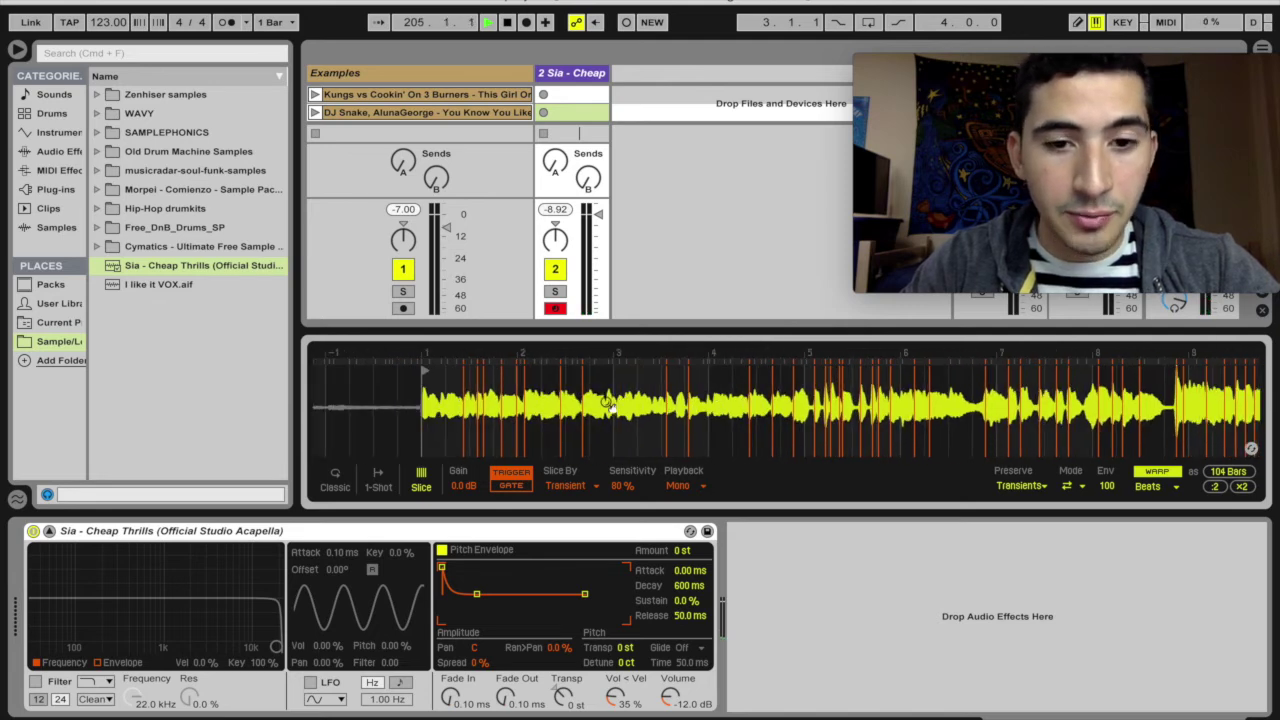
scroll(609, 405, "right", 1)
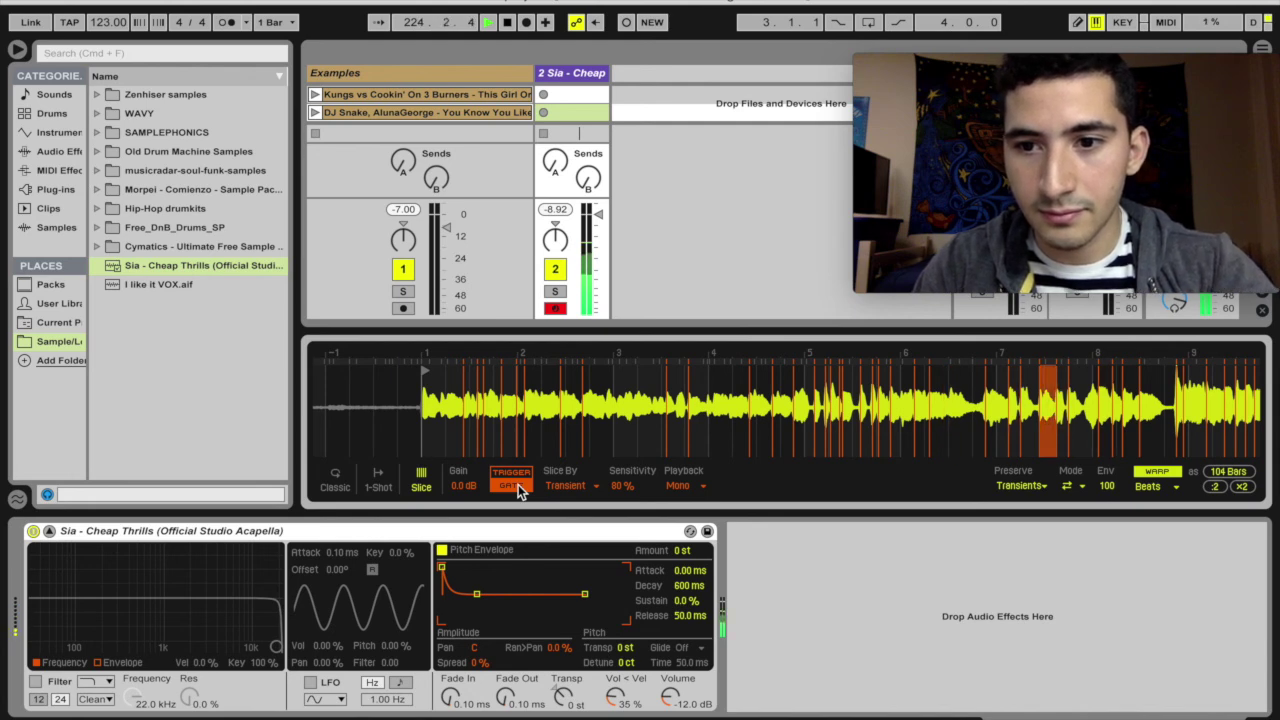
key("b")
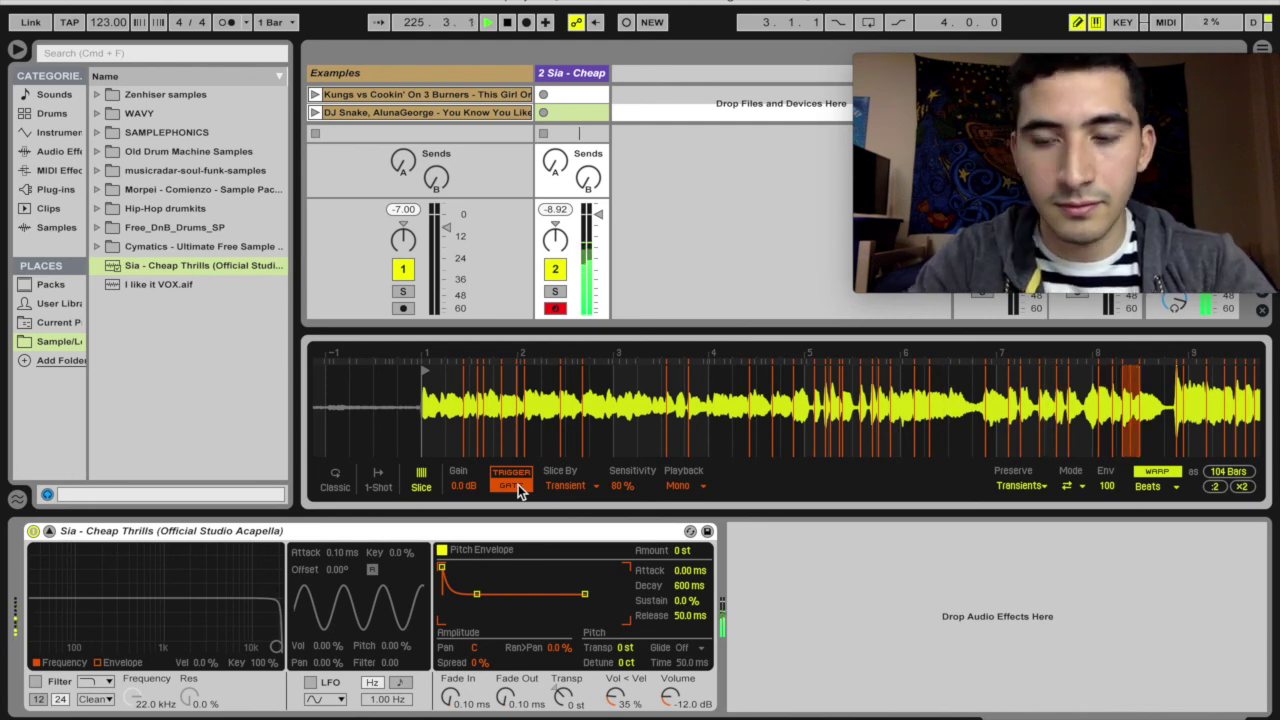